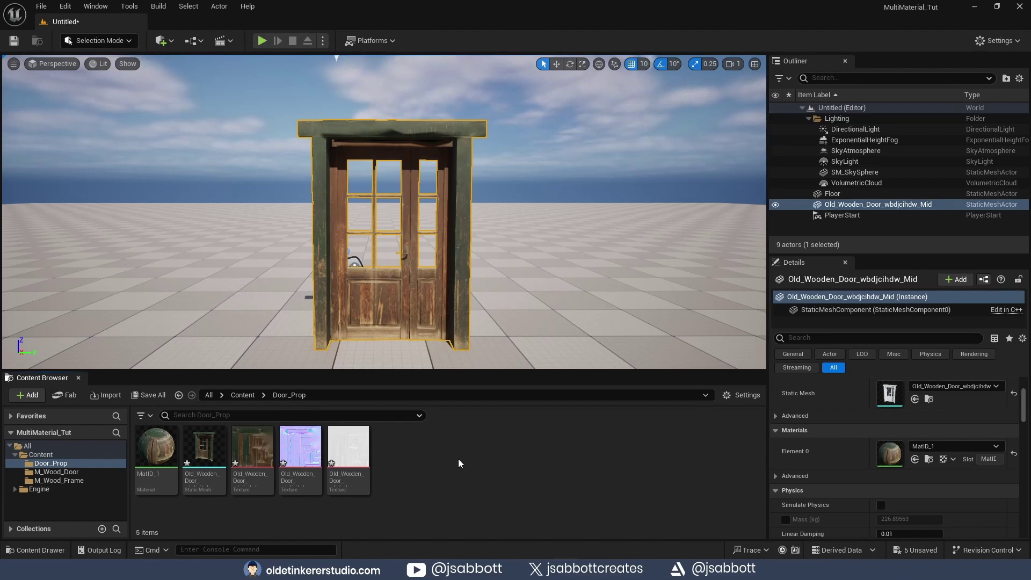
Create a material named M_Wood_Door in the M_Wood_Door folder and open its graph
{"action": "left_click", "coordinate": [78, 473]}
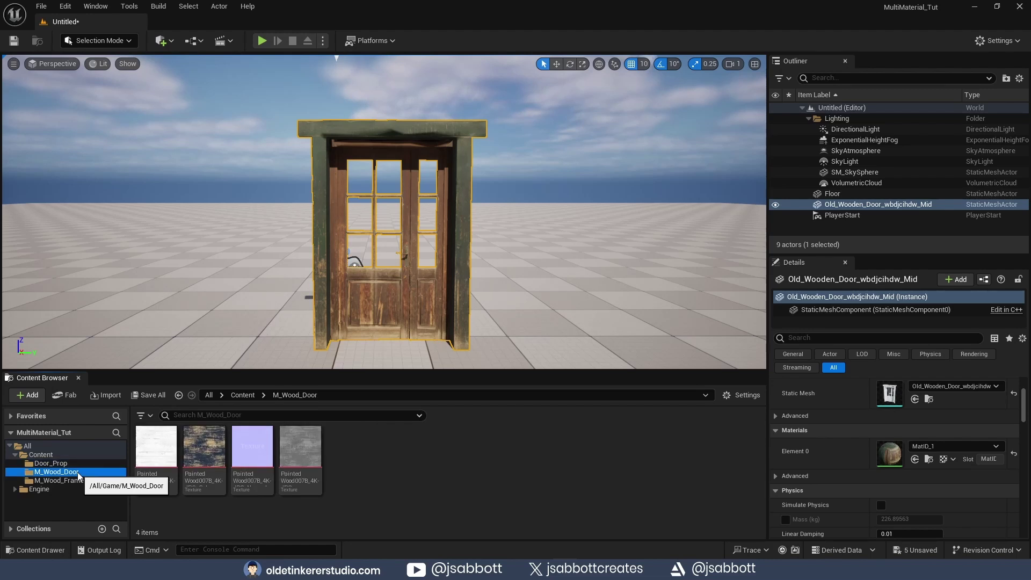
{"action": "right_click", "coordinate": [434, 474]}
{"action": "left_click", "coordinate": [508, 214]}
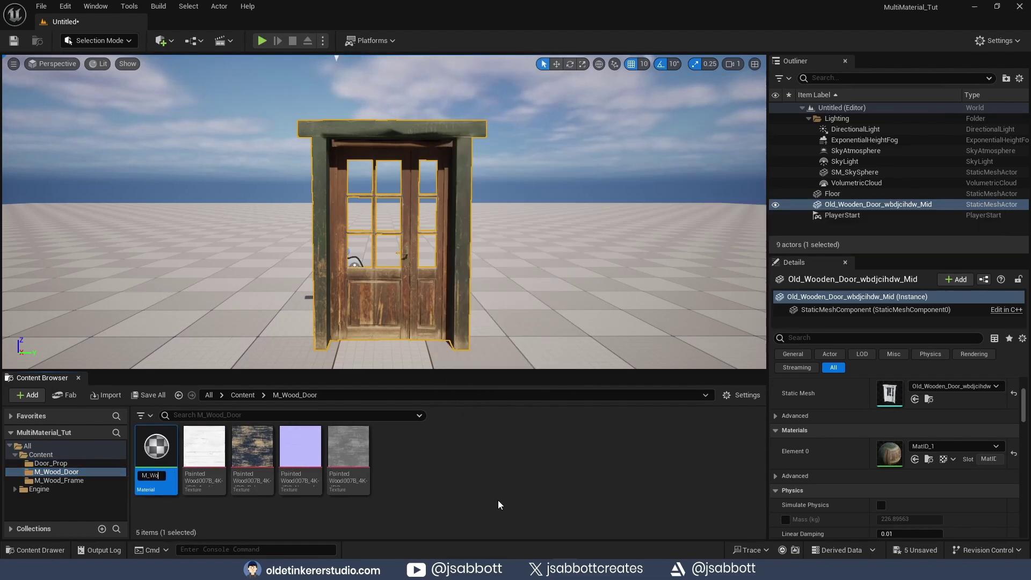
{"action": "type", "text": "M_Wood_Door"}
{"action": "key", "text": "Return"}
{"action": "double_click", "coordinate": [159, 451]}
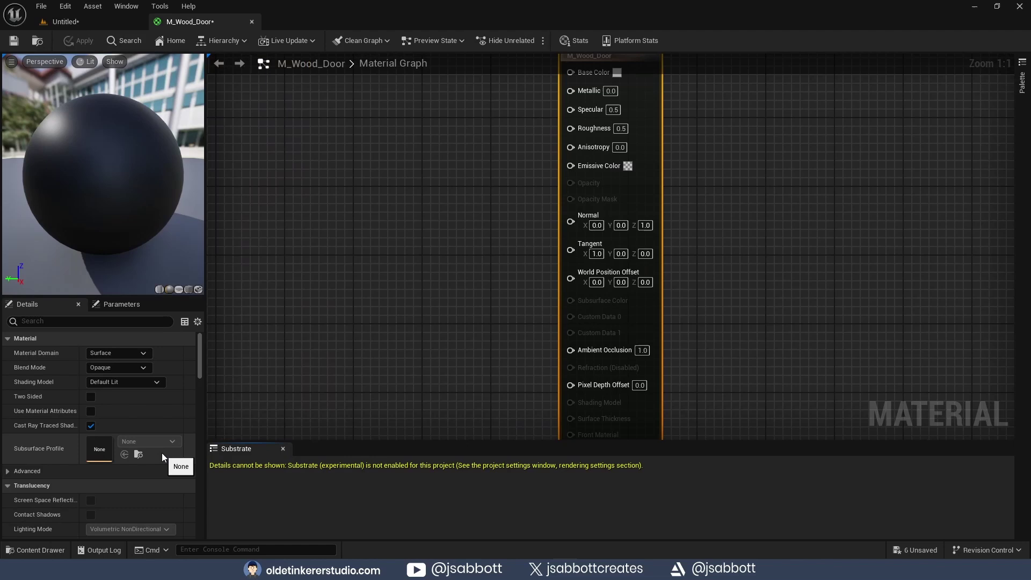
Add the four PaintedWood007B textures from the M_Wood_Door folder to the graph and spread out their Texture Sample nodes
{"action": "left_click", "coordinate": [46, 549]}
{"action": "left_click", "coordinate": [61, 441]}
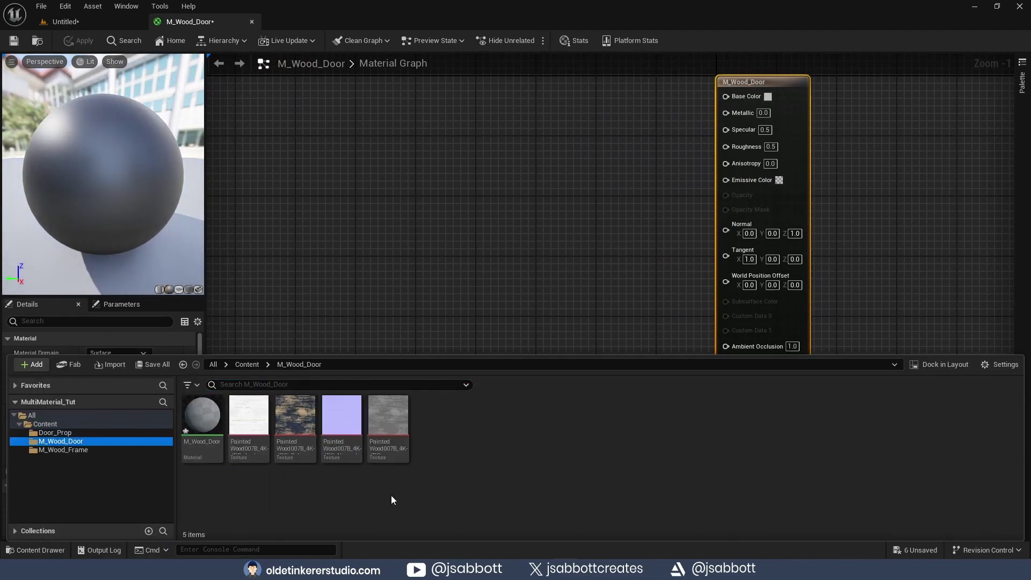
{"action": "left_click_drag", "start_coordinate": [381, 491], "coordinate": [564, 316]}
{"action": "left_click", "coordinate": [40, 550]}
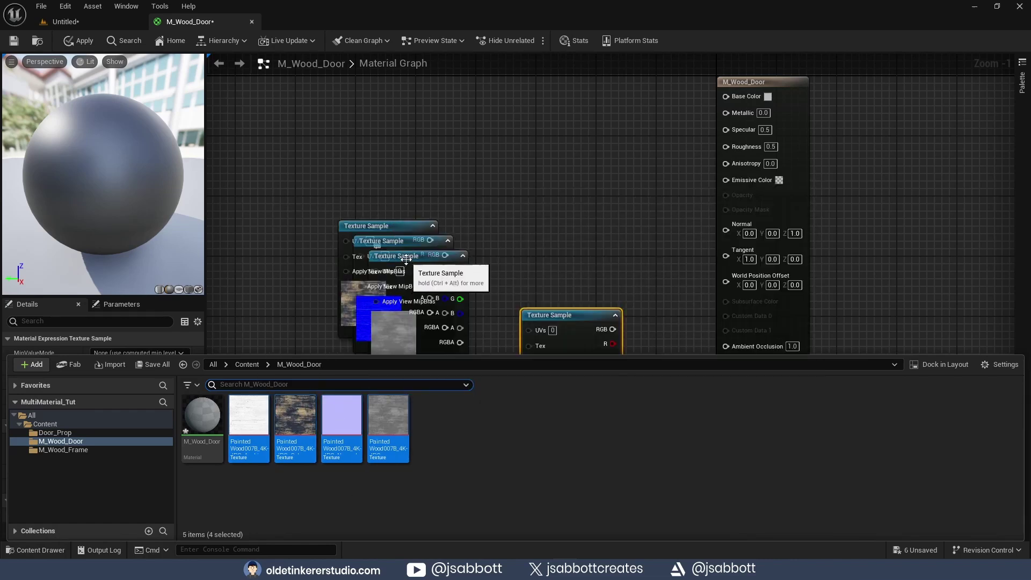
{"action": "left_click_drag", "start_coordinate": [400, 253], "coordinate": [549, 102]}
{"action": "left_click_drag", "start_coordinate": [565, 321], "coordinate": [565, 389]}
{"action": "left_click_drag", "start_coordinate": [387, 241], "coordinate": [554, 254]}
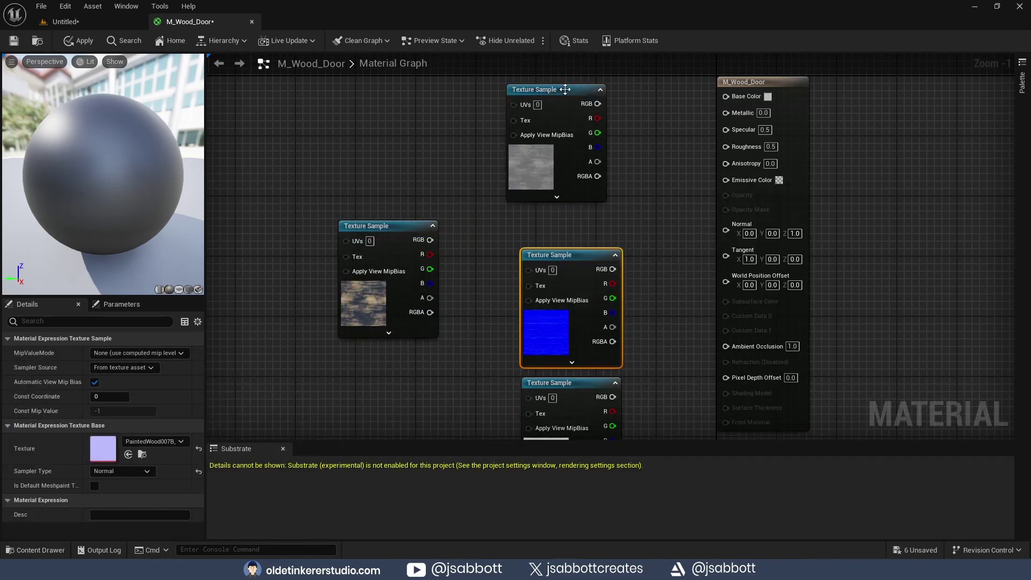
{"action": "left_click_drag", "start_coordinate": [564, 90], "coordinate": [578, 127]}
Connect the RGB outputs of the color, roughness, normal and ambient occlusion textures to Base Color, Roughness, Normal and Ambient Occlusion
{"action": "right_click_drag", "start_coordinate": [665, 158], "coordinate": [616, 251]}
{"action": "left_click_drag", "start_coordinate": [349, 321], "coordinate": [674, 191]}
{"action": "left_click_drag", "start_coordinate": [564, 234], "coordinate": [677, 240]}
{"action": "right_click_drag", "start_coordinate": [616, 353], "coordinate": [593, 225]}
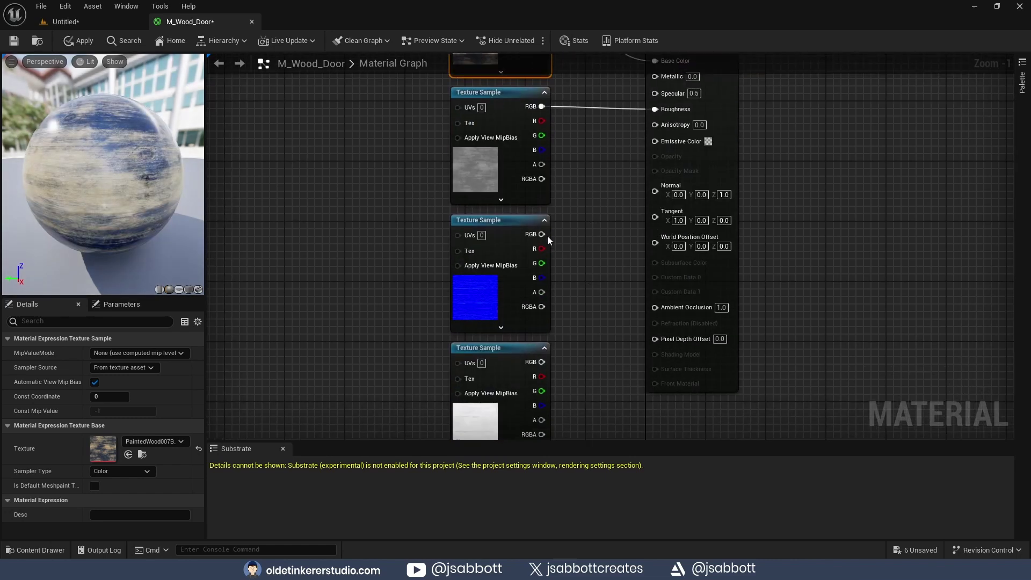
{"action": "left_click_drag", "start_coordinate": [542, 234], "coordinate": [654, 191]}
{"action": "left_click_drag", "start_coordinate": [542, 362], "coordinate": [654, 296]}
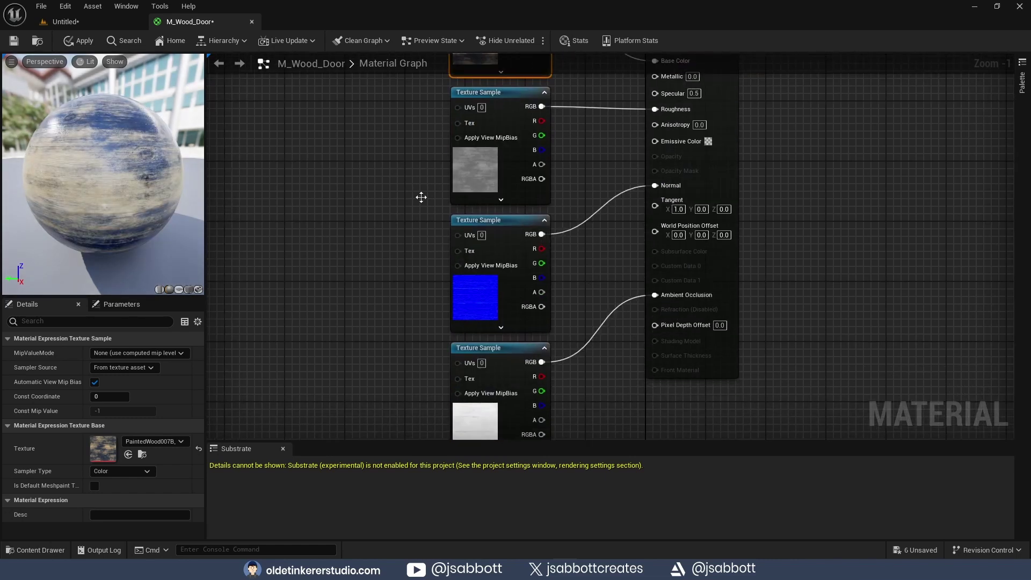
Apply and save the M_Wood_Door material, closing its editor
{"action": "left_click", "coordinate": [81, 41]}
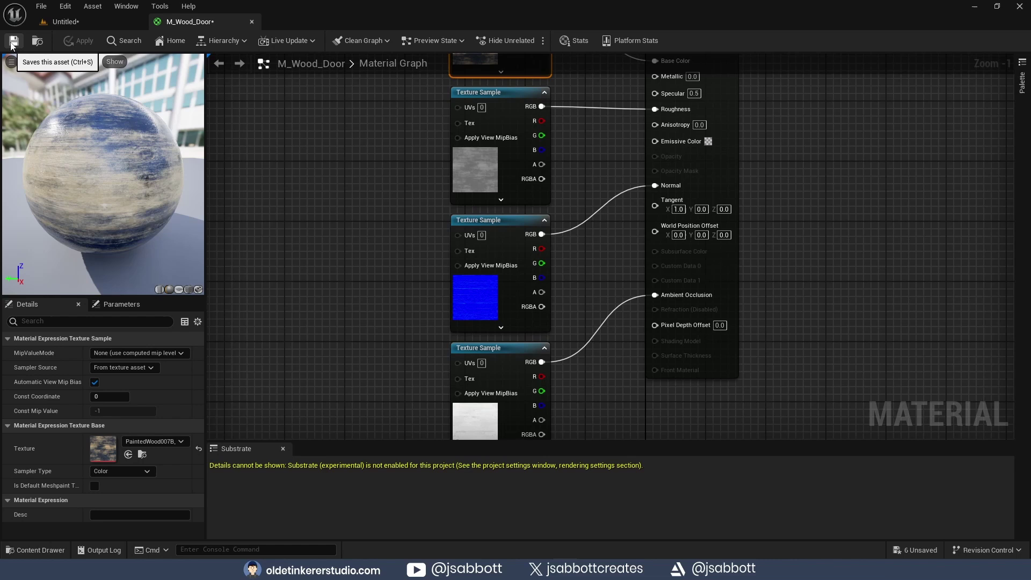
{"action": "left_click", "coordinate": [12, 41]}
{"action": "left_click", "coordinate": [251, 21]}
Create a material named M_Wood_frame in the M_Wood_Frame folder and open its graph
{"action": "left_click", "coordinate": [60, 480]}
{"action": "right_click", "coordinate": [406, 483]}
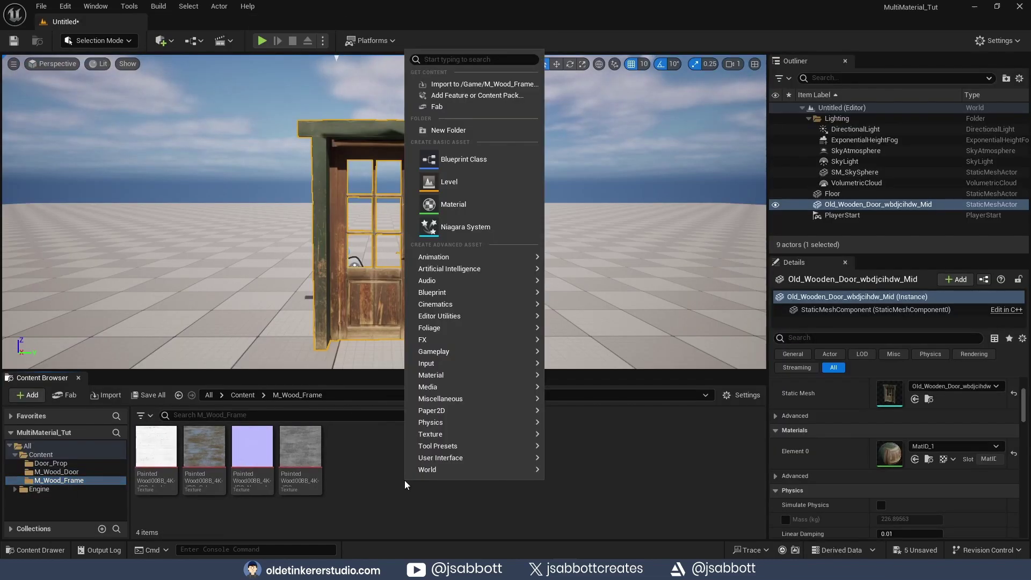
{"action": "left_click", "coordinate": [461, 204]}
{"action": "type", "text": "M_Wood_frame"}
{"action": "key", "text": "Return"}
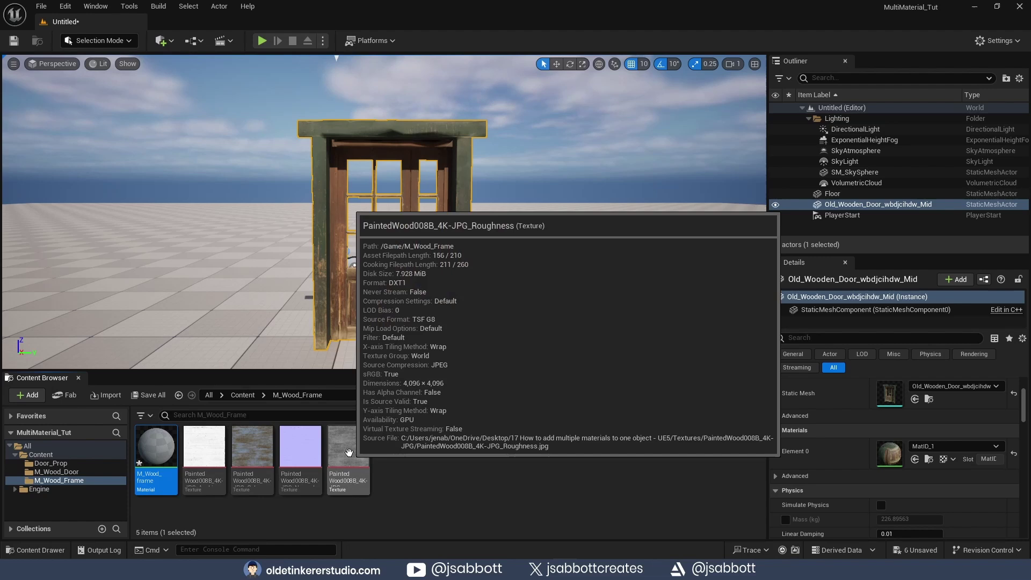
{"action": "double_click", "coordinate": [160, 447]}
Add the four PaintedWood008B textures from the M_Wood_Frame folder to the graph and spread out their Texture Sample nodes
{"action": "key", "text": "ctrl+space"}
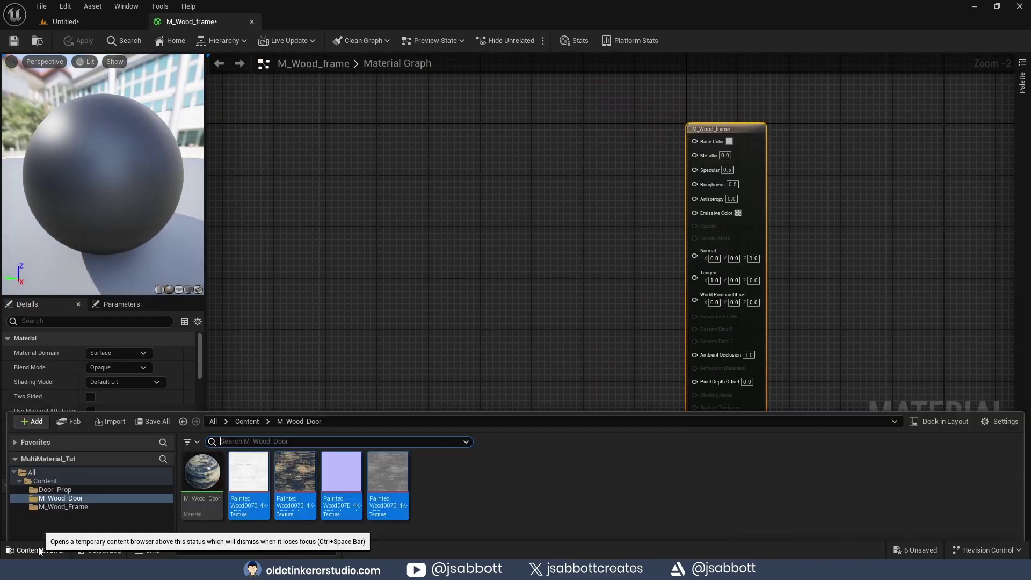
{"action": "left_click", "coordinate": [93, 450]}
{"action": "left_click", "coordinate": [248, 417]}
{"action": "left_click", "coordinate": [392, 421], "text": "shift"}
{"action": "left_click_drag", "start_coordinate": [392, 421], "coordinate": [561, 379]}
{"action": "left_click_drag", "start_coordinate": [429, 283], "coordinate": [386, 108]}
{"action": "left_click_drag", "start_coordinate": [459, 298], "coordinate": [570, 272]}
{"action": "left_click_drag", "start_coordinate": [480, 314], "coordinate": [579, 166]}
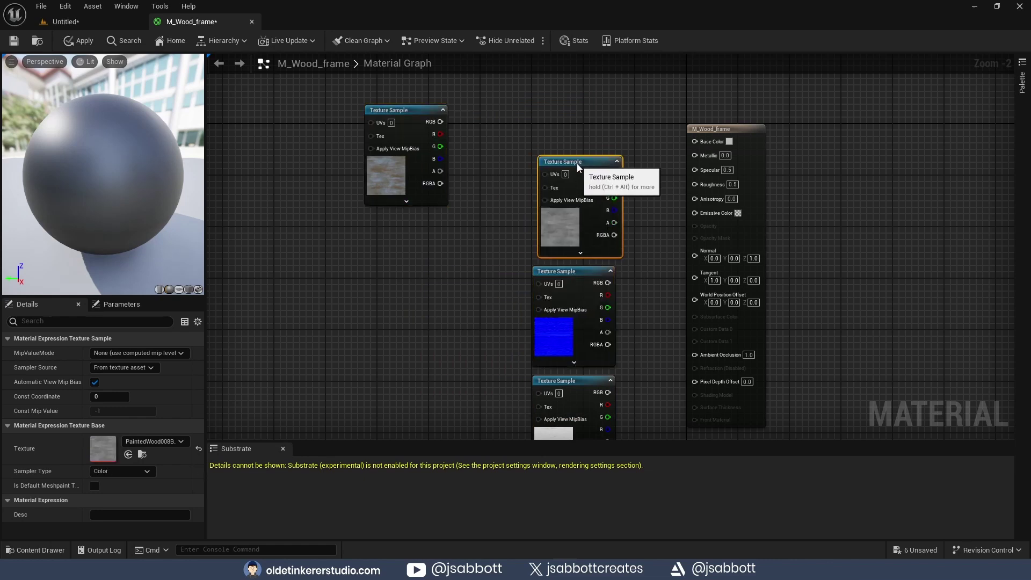
Connect the four textures to Base Color, Roughness, Normal and Ambient Occlusion, and apply and save M_Wood_frame before closing it
{"action": "right_click_drag", "start_coordinate": [633, 128], "coordinate": [588, 248]}
{"action": "left_click_drag", "start_coordinate": [360, 227], "coordinate": [650, 259]}
{"action": "left_click_drag", "start_coordinate": [564, 292], "coordinate": [650, 303]}
{"action": "right_click_drag", "start_coordinate": [781, 349], "coordinate": [740, 154]}
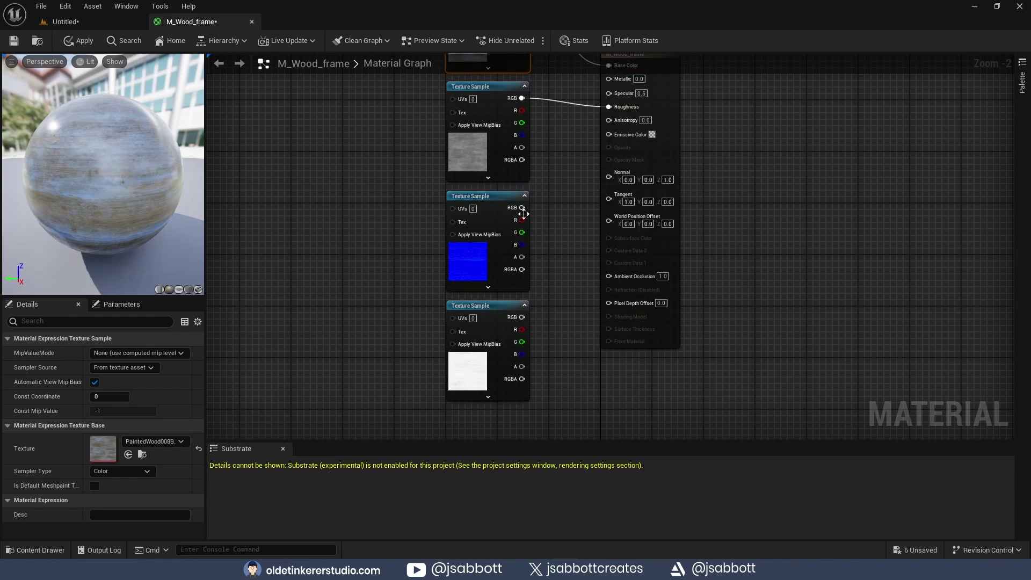
{"action": "left_click_drag", "start_coordinate": [522, 207], "coordinate": [609, 177]}
{"action": "left_click_drag", "start_coordinate": [522, 317], "coordinate": [609, 265]}
{"action": "left_click", "coordinate": [79, 41]}
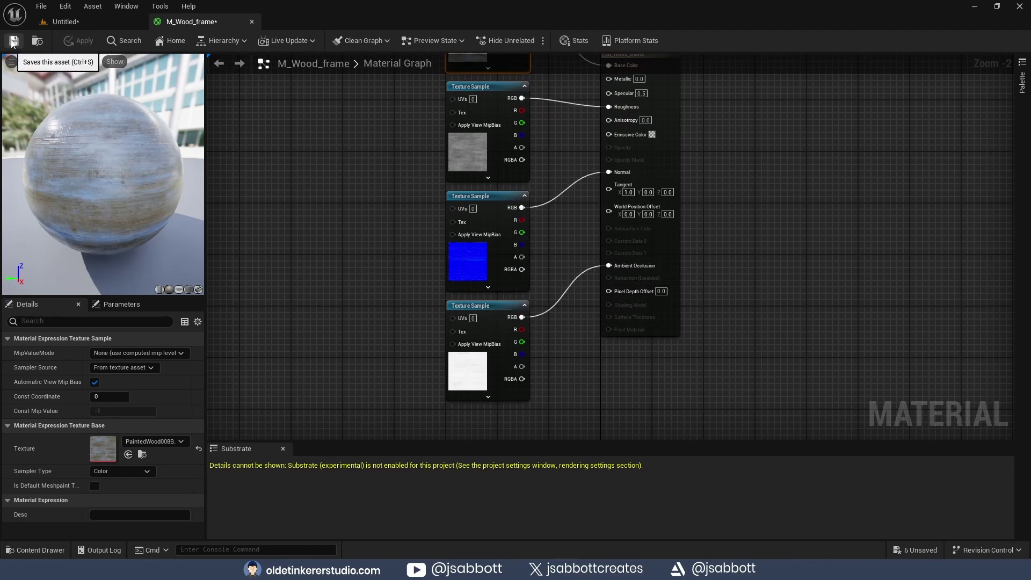
{"action": "left_click", "coordinate": [252, 22]}
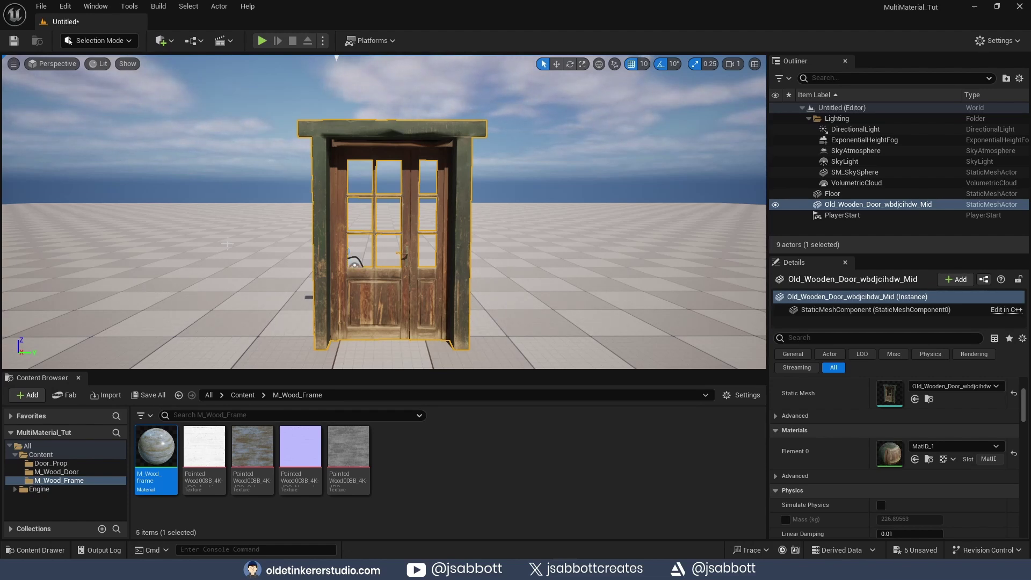
Switch to Modeling mode and start Edit Materials on the door mesh with a brush size of 0.05
{"action": "left_click", "coordinate": [129, 42]}
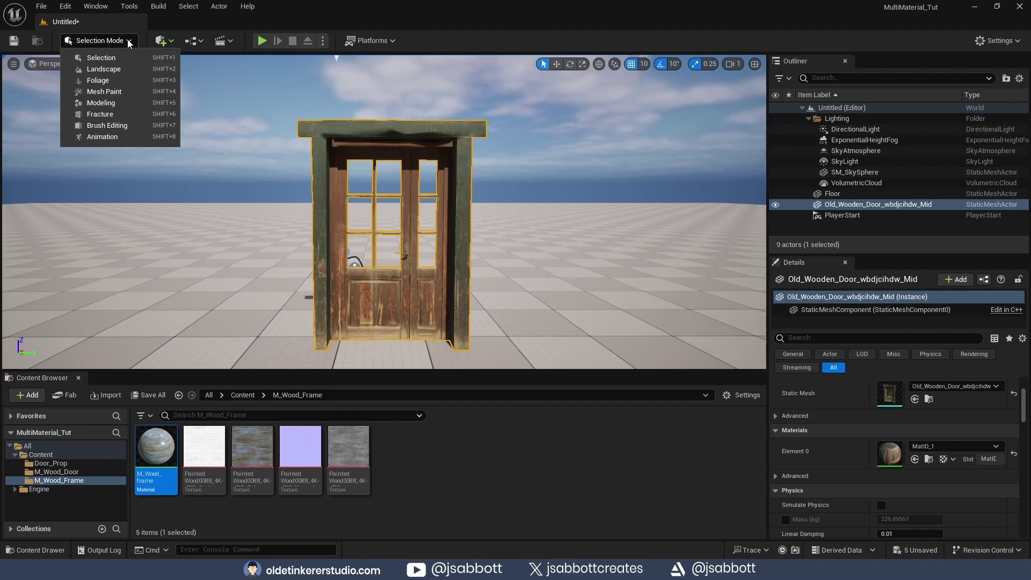
{"action": "left_click", "coordinate": [121, 102]}
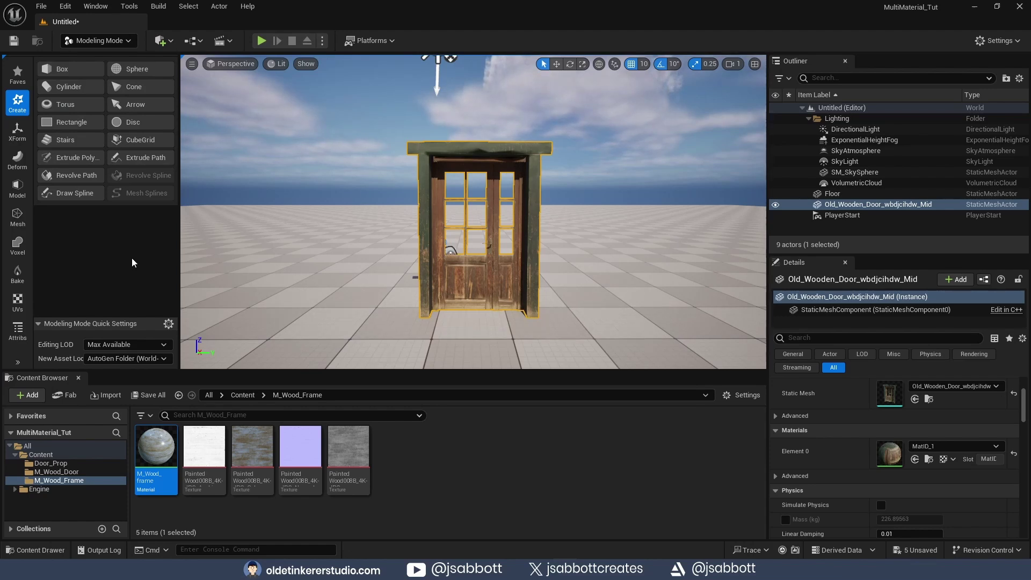
{"action": "left_click", "coordinate": [18, 331]}
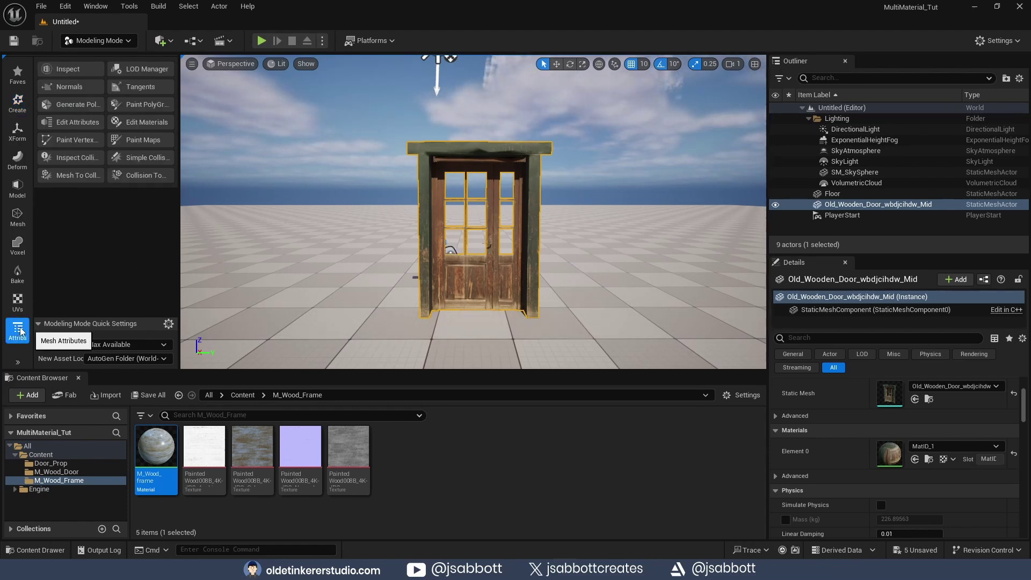
{"action": "left_click", "coordinate": [152, 124]}
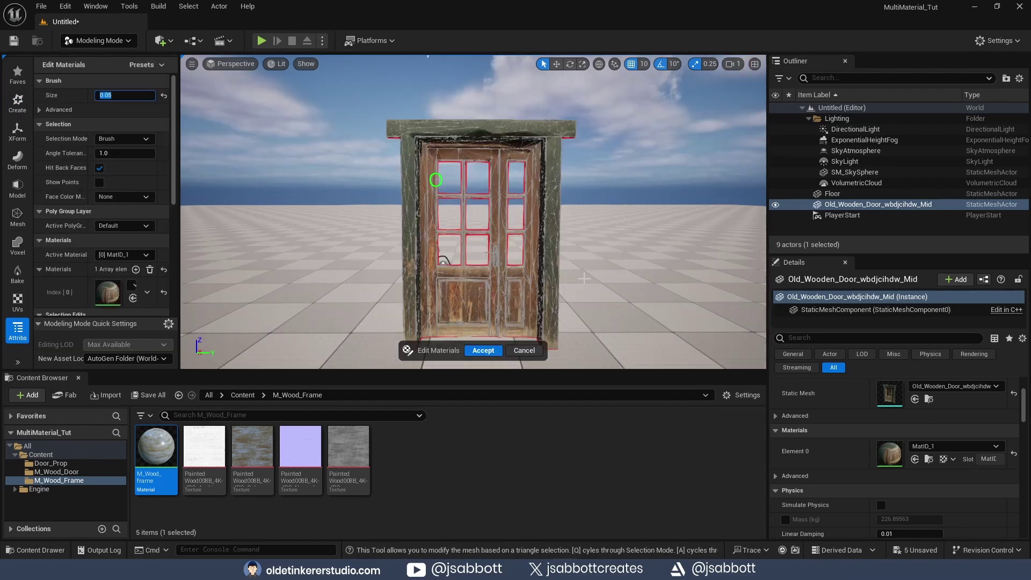
Brush-select the front faces of the door frame along the right post, the header and the left post
{"action": "scroll", "coordinate": [584, 278], "scroll_direction": "up", "scroll_amount": 2}
{"action": "middle_click_drag", "start_coordinate": [636, 278], "coordinate": [636, 330]}
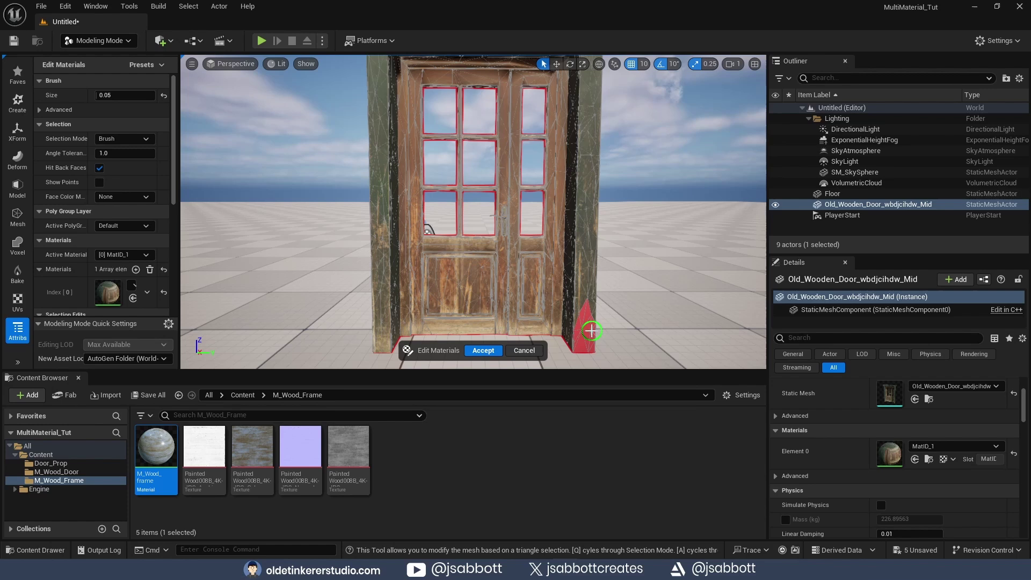
{"action": "mouse_move", "coordinate": [592, 330]}
{"action": "left_mouse_down"}
{"action": "mouse_move", "coordinate": [589, 109]}
{"action": "mouse_move", "coordinate": [580, 149]}
{"action": "left_mouse_up"}
{"action": "middle_click_drag", "start_coordinate": [595, 142], "coordinate": [594, 91]}
{"action": "mouse_move", "coordinate": [590, 105]}
{"action": "left_mouse_down"}
{"action": "mouse_move", "coordinate": [583, 114]}
{"action": "mouse_move", "coordinate": [620, 86]}
{"action": "mouse_move", "coordinate": [422, 84]}
{"action": "mouse_move", "coordinate": [379, 140]}
{"action": "mouse_move", "coordinate": [378, 334]}
{"action": "left_mouse_up"}
{"action": "middle_click_drag", "start_coordinate": [377, 334], "coordinate": [369, 231]}
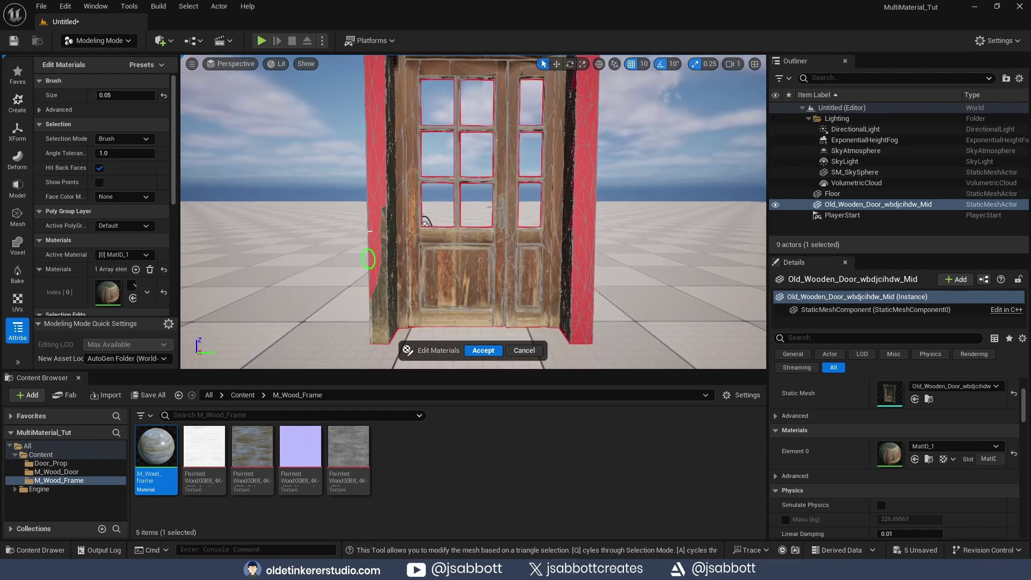
{"action": "left_click_drag", "start_coordinate": [383, 207], "coordinate": [378, 309]}
Brush-select the inner face of the right frame post and undo the last stray selection
{"action": "right_click_drag", "start_coordinate": [353, 329], "coordinate": [418, 328]}
{"action": "right_click_drag", "start_coordinate": [339, 302], "coordinate": [317, 302]}
{"action": "left_click_drag", "start_coordinate": [510, 318], "coordinate": [499, 63]}
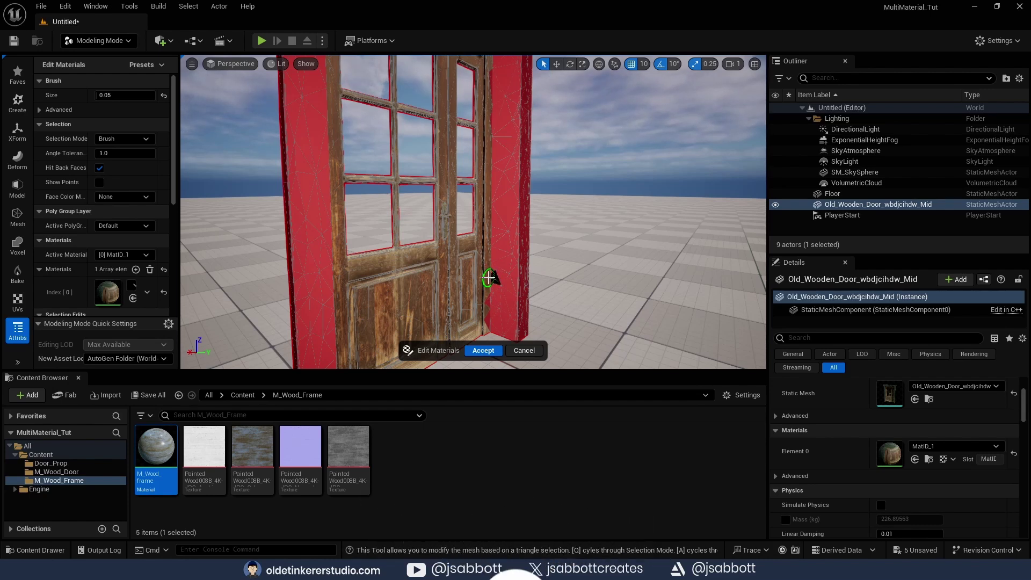
{"action": "key", "text": "ctrl+z"}
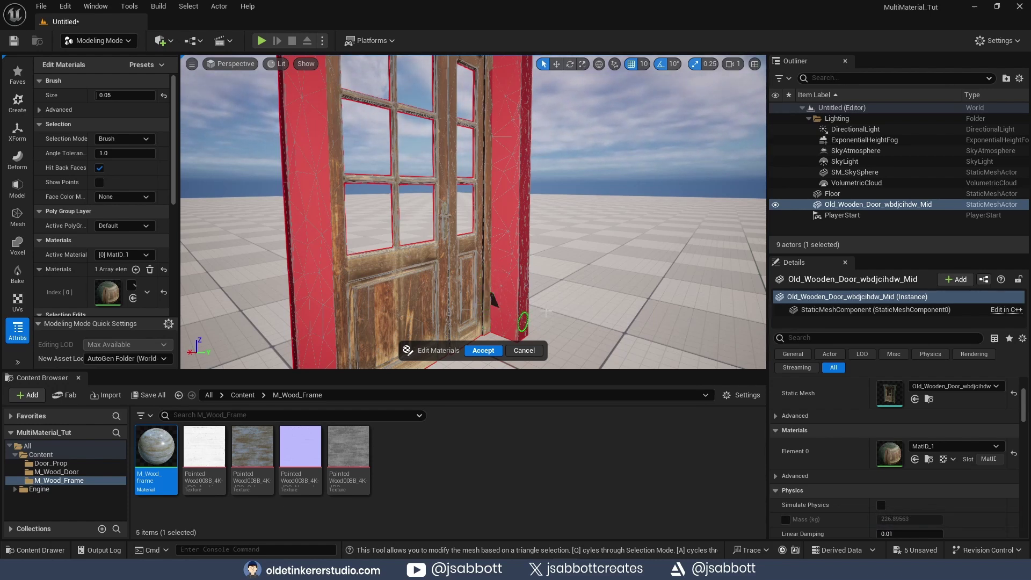
Touch up the triangle selection along the lower inner edge of the right frame post, beside the door panel
{"action": "mouse_move", "coordinate": [546, 312]}
{"action": "right_mouse_down"}
{"action": "mouse_move", "coordinate": [520, 315]}
{"action": "mouse_move", "coordinate": [547, 327]}
{"action": "right_mouse_up"}
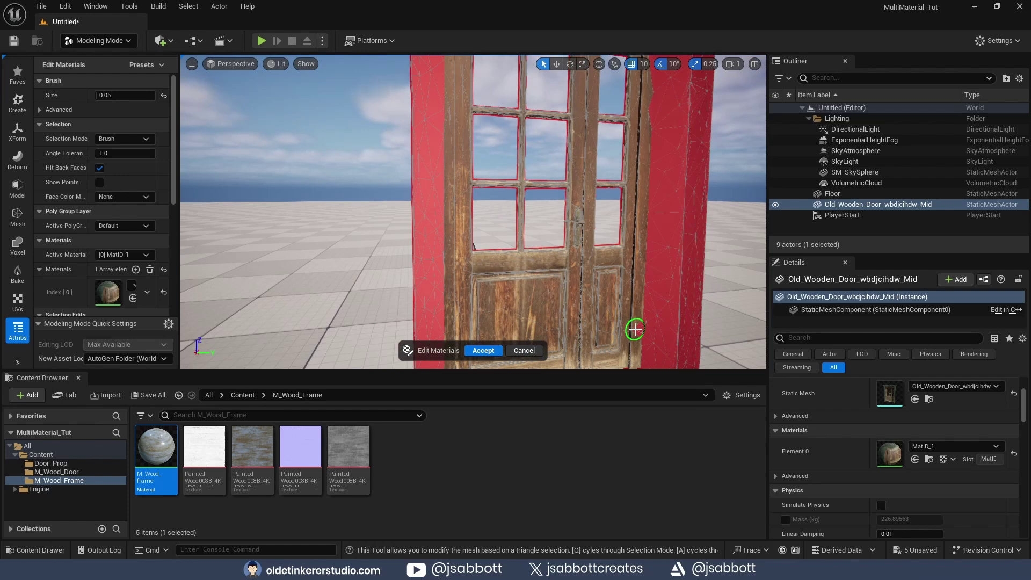
{"action": "scroll", "coordinate": [644, 329], "scroll_direction": "up", "scroll_amount": 4}
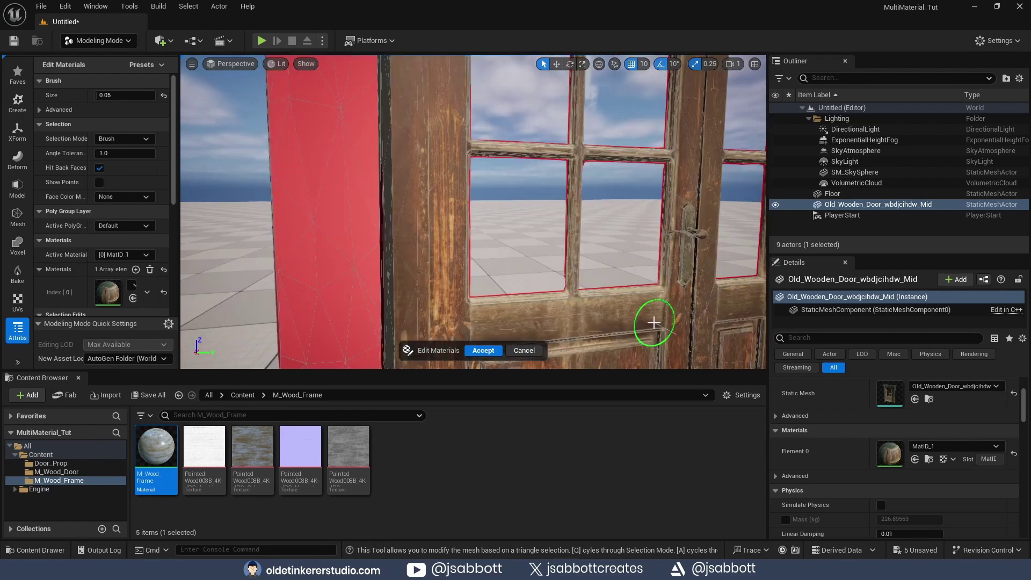
{"action": "mouse_move", "coordinate": [653, 324]}
{"action": "middle_mouse_down"}
{"action": "mouse_move", "coordinate": [541, 165]}
{"action": "mouse_move", "coordinate": [481, 112]}
{"action": "middle_mouse_up"}
{"action": "scroll", "coordinate": [626, 258], "scroll_direction": "up", "scroll_amount": 2}
{"action": "left_click_drag", "start_coordinate": [640, 259], "coordinate": [652, 259], "text": "shift"}
{"action": "left_click", "coordinate": [660, 267]}
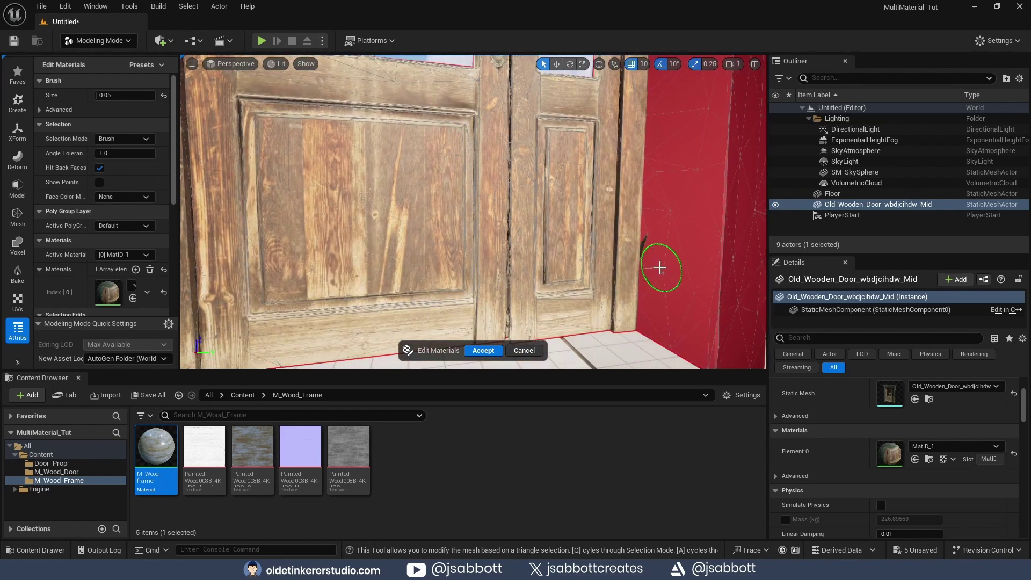
Extend the face selection to the upper inner edge of the right post and the underside of the header
{"action": "scroll", "coordinate": [673, 267], "scroll_direction": "down", "scroll_amount": 6}
{"action": "mouse_move", "coordinate": [674, 268]}
{"action": "middle_mouse_down"}
{"action": "mouse_move", "coordinate": [433, 156]}
{"action": "mouse_move", "coordinate": [407, 292]}
{"action": "mouse_move", "coordinate": [509, 271]}
{"action": "middle_mouse_up"}
{"action": "middle_click_drag", "start_coordinate": [553, 92], "coordinate": [528, 156]}
{"action": "scroll", "coordinate": [546, 222], "scroll_direction": "up", "scroll_amount": 3}
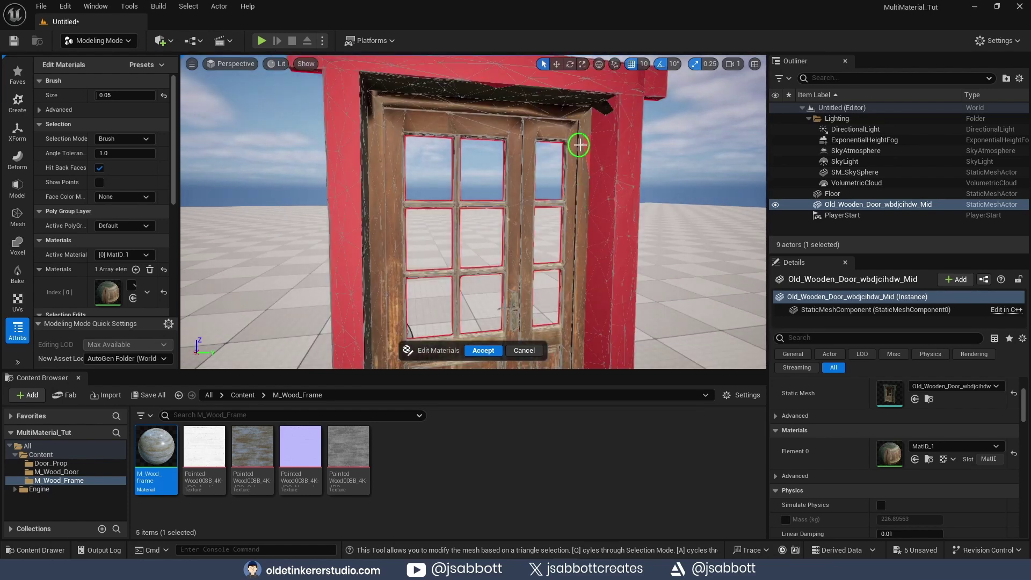
{"action": "left_click_drag", "start_coordinate": [579, 147], "coordinate": [584, 147]}
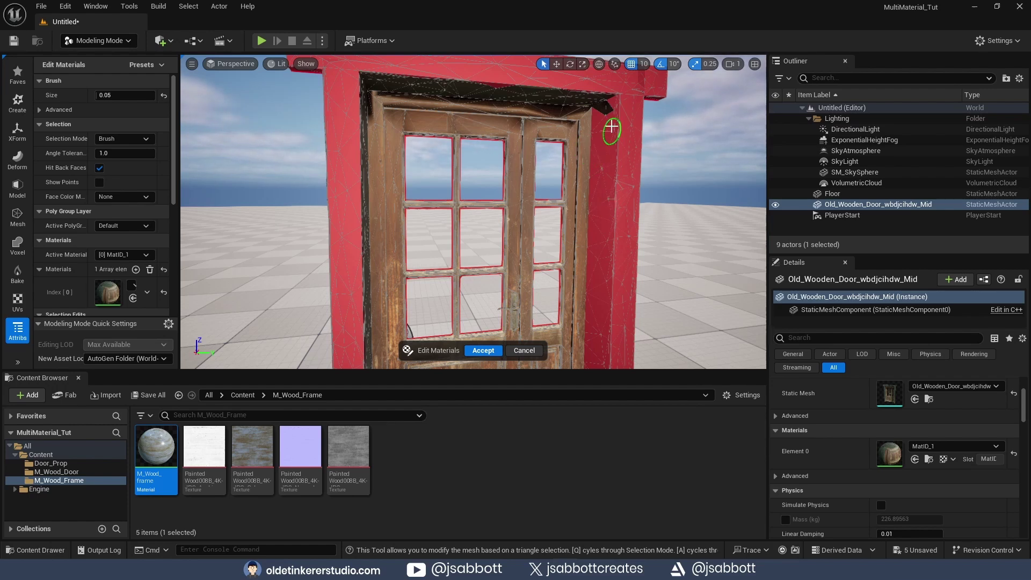
{"action": "mouse_move", "coordinate": [603, 188]}
{"action": "left_mouse_down", "text": "alt"}
{"action": "mouse_move", "coordinate": [599, 148]}
{"action": "mouse_move", "coordinate": [397, 136]}
{"action": "left_mouse_up", "text": "alt"}
{"action": "mouse_move", "coordinate": [534, 151]}
{"action": "left_mouse_down"}
{"action": "mouse_move", "coordinate": [548, 161]}
{"action": "mouse_move", "coordinate": [396, 152]}
{"action": "mouse_move", "coordinate": [545, 179]}
{"action": "mouse_move", "coordinate": [395, 160]}
{"action": "left_mouse_up"}
{"action": "left_click_drag", "start_coordinate": [536, 158], "coordinate": [555, 162]}
{"action": "left_click_drag", "start_coordinate": [449, 156], "coordinate": [398, 149]}
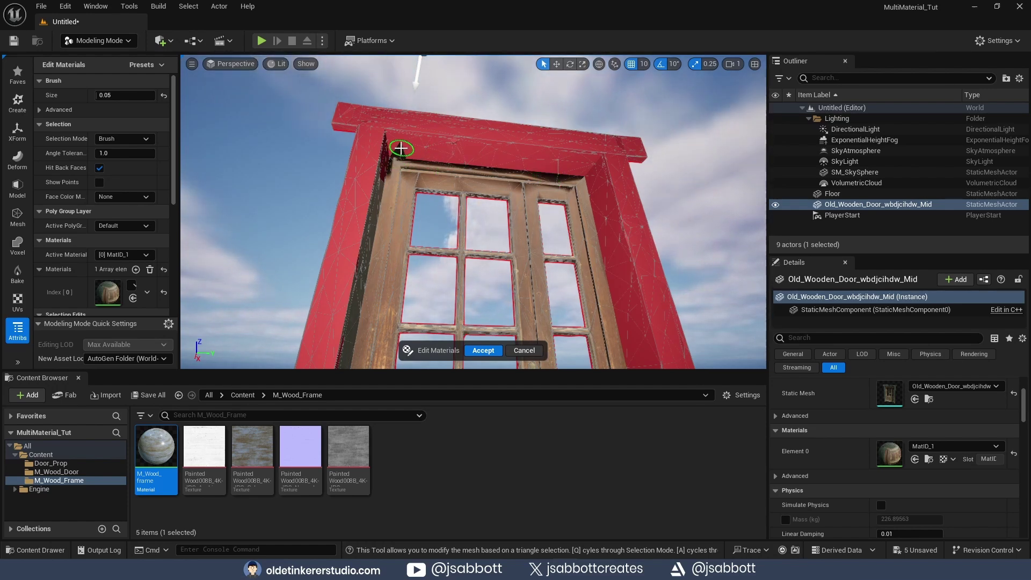
Brush-select the inner face of the left frame post from the header down to the floor
{"action": "left_click_drag", "start_coordinate": [511, 206], "coordinate": [511, 215], "text": "alt"}
{"action": "right_click_drag", "start_coordinate": [512, 198], "coordinate": [622, 129]}
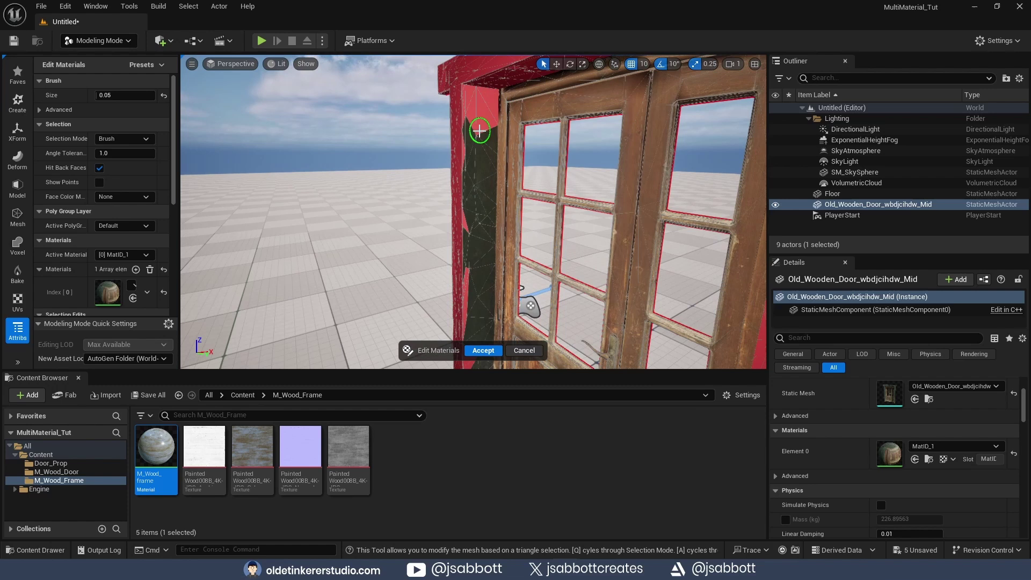
{"action": "mouse_move", "coordinate": [479, 131]}
{"action": "left_mouse_down"}
{"action": "mouse_move", "coordinate": [481, 156]}
{"action": "mouse_move", "coordinate": [485, 93]}
{"action": "mouse_move", "coordinate": [473, 249]}
{"action": "mouse_move", "coordinate": [481, 310]}
{"action": "left_mouse_up"}
{"action": "middle_click_drag", "start_coordinate": [482, 296], "coordinate": [483, 134]}
{"action": "left_click_drag", "start_coordinate": [462, 212], "coordinate": [482, 237]}
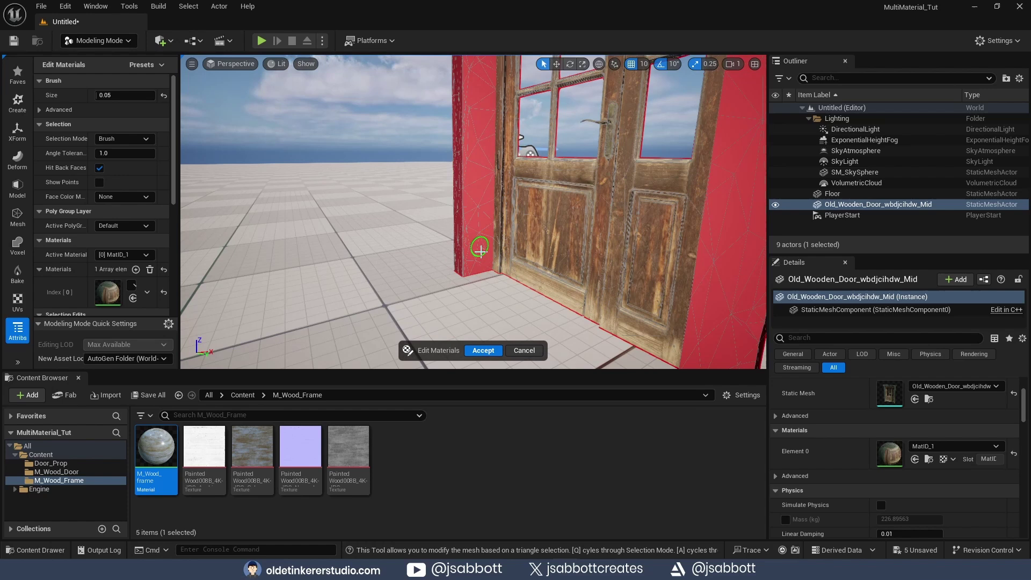
Brush-select the remaining faces along the front and outer side of the right frame post
{"action": "mouse_move", "coordinate": [561, 253]}
{"action": "left_mouse_down", "text": "alt"}
{"action": "mouse_move", "coordinate": [451, 246]}
{"action": "mouse_move", "coordinate": [565, 257]}
{"action": "left_mouse_up", "text": "alt"}
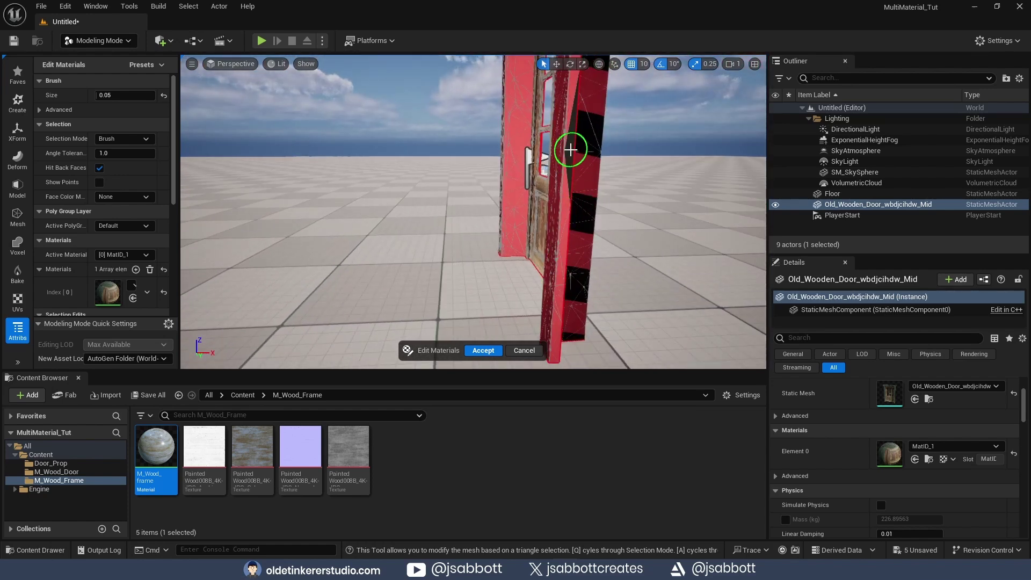
{"action": "left_click", "coordinate": [571, 150]}
{"action": "mouse_move", "coordinate": [590, 133]}
{"action": "left_mouse_down", "text": "alt"}
{"action": "mouse_move", "coordinate": [589, 185]}
{"action": "mouse_move", "coordinate": [590, 167]}
{"action": "left_mouse_up", "text": "alt"}
{"action": "left_click", "coordinate": [591, 133]}
{"action": "left_click_drag", "start_coordinate": [628, 133], "coordinate": [629, 110], "text": "alt"}
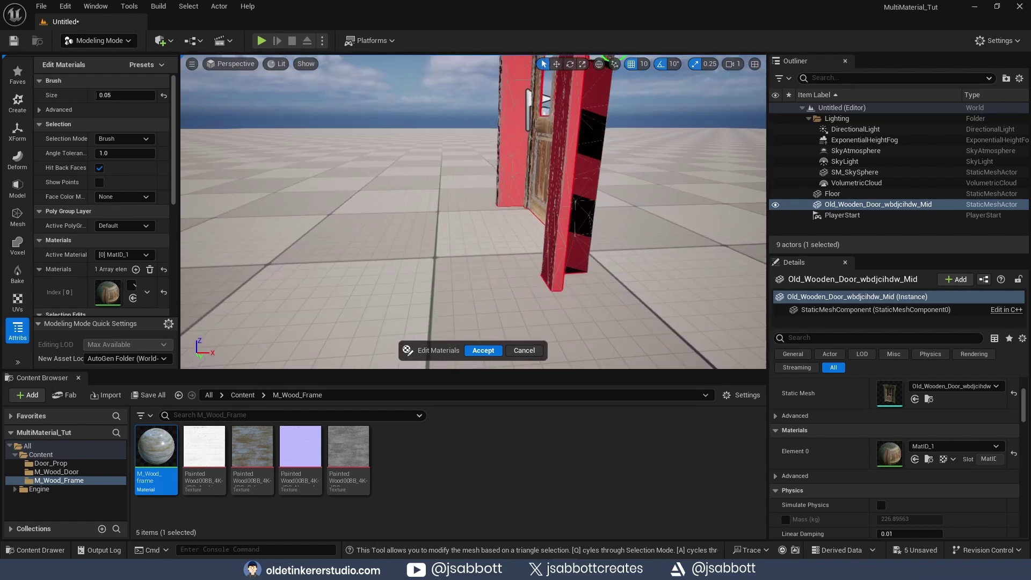
{"action": "middle_click_drag", "start_coordinate": [601, 153], "coordinate": [610, 313]}
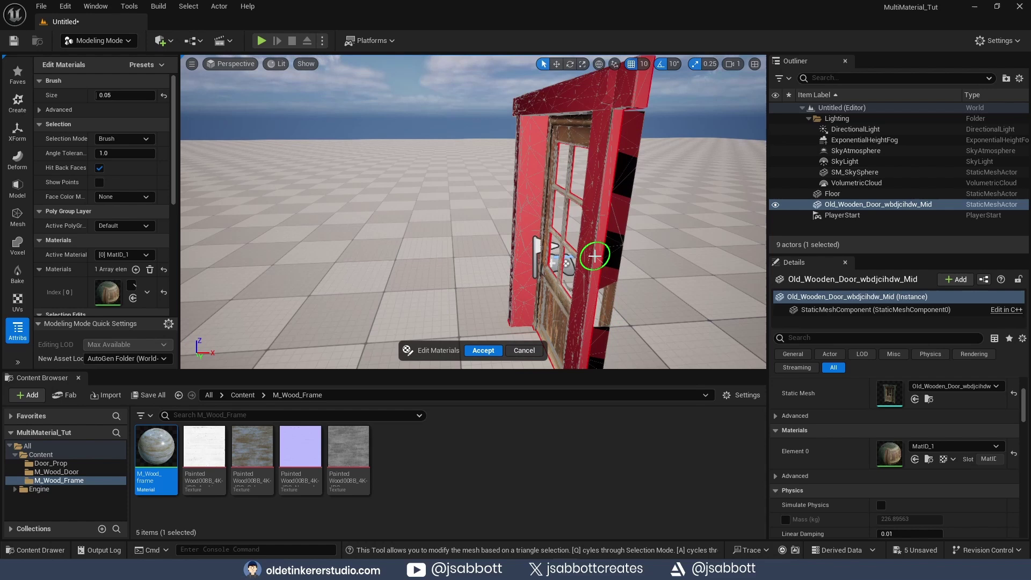
{"action": "left_click_drag", "start_coordinate": [618, 207], "coordinate": [631, 148], "text": "alt"}
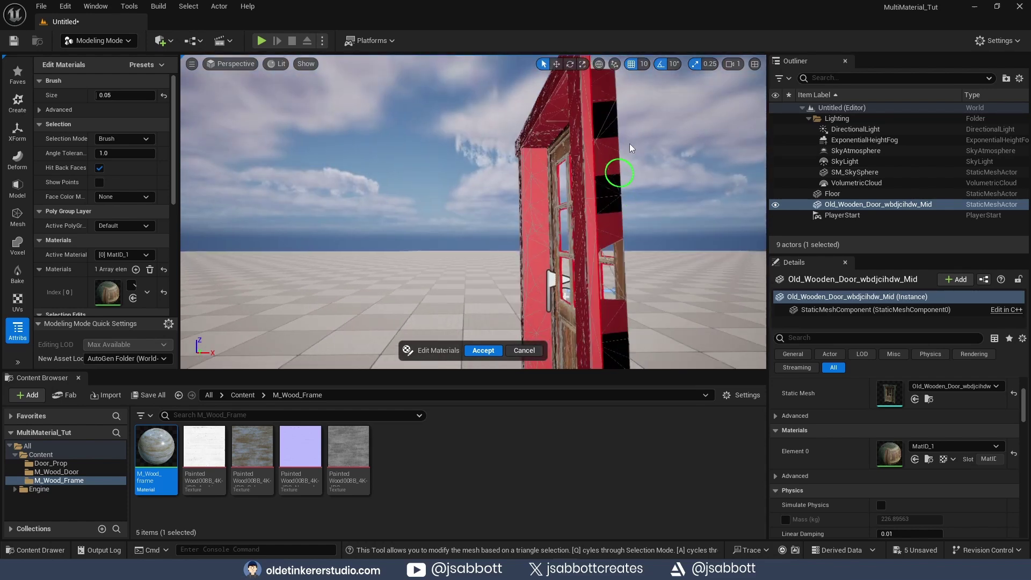
{"action": "middle_click_drag", "start_coordinate": [631, 148], "coordinate": [630, 261], "text": "alt"}
{"action": "left_click_drag", "start_coordinate": [629, 261], "coordinate": [763, 228], "text": "alt"}
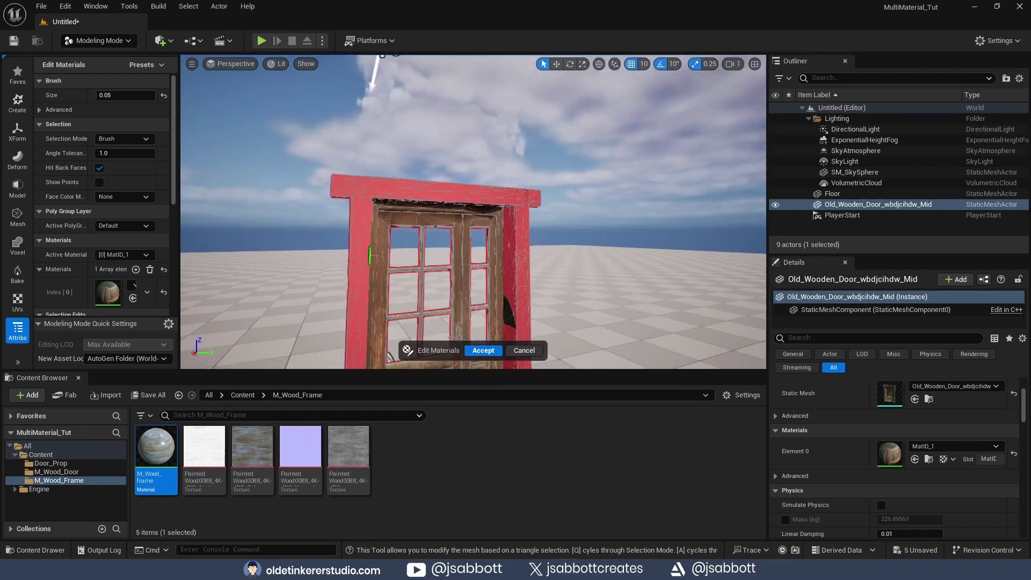
Undo the last selection change and brush-select the unselected patch on the right post's inner face
{"action": "left_click_drag", "start_coordinate": [369, 255], "coordinate": [368, 223], "text": "alt"}
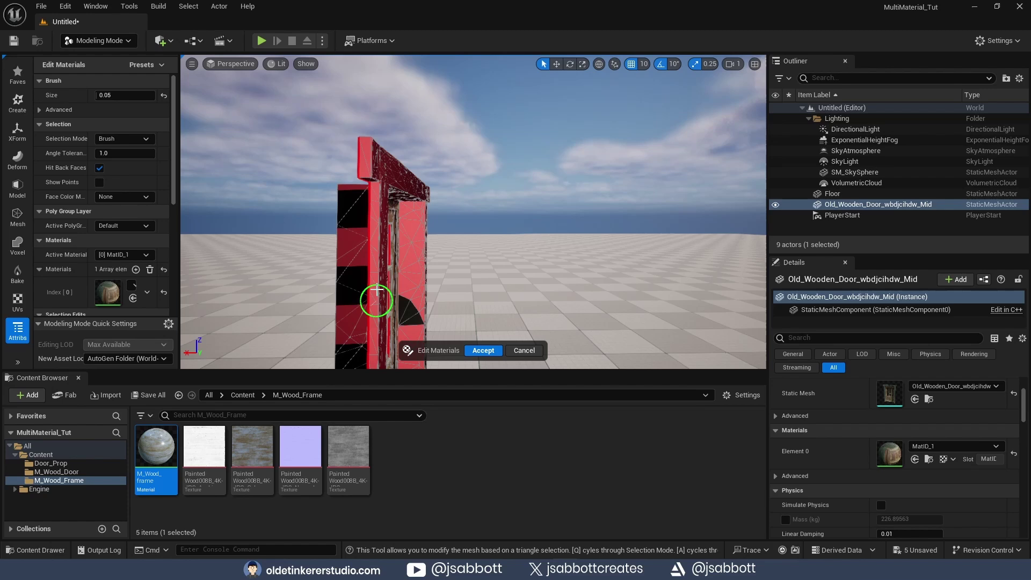
{"action": "key", "text": "ctrl+z"}
{"action": "mouse_move", "coordinate": [380, 189]}
{"action": "left_mouse_down", "text": "alt"}
{"action": "mouse_move", "coordinate": [410, 166]}
{"action": "mouse_move", "coordinate": [372, 185]}
{"action": "left_mouse_up", "text": "alt"}
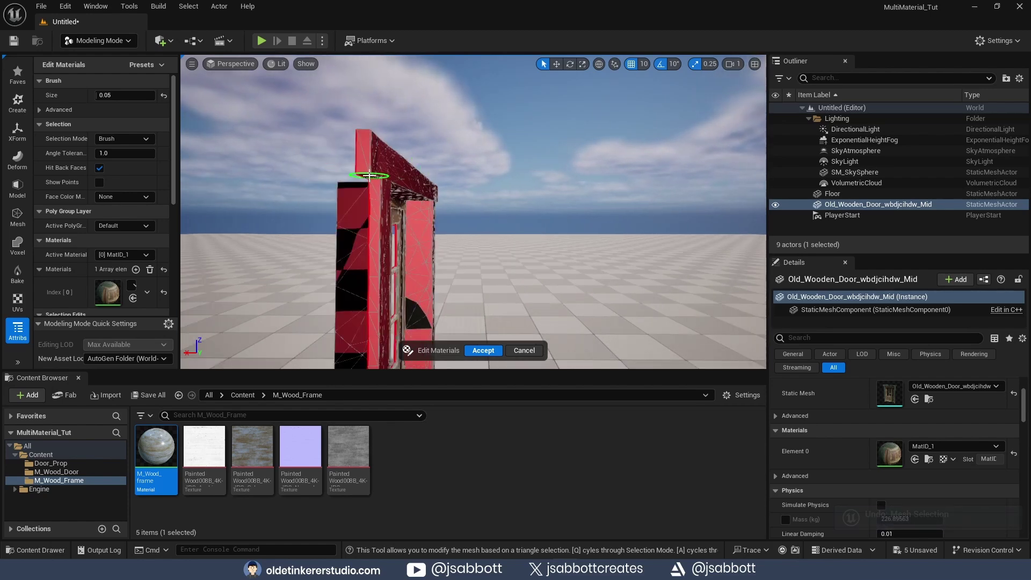
{"action": "left_click_drag", "start_coordinate": [447, 176], "coordinate": [453, 185], "text": "alt"}
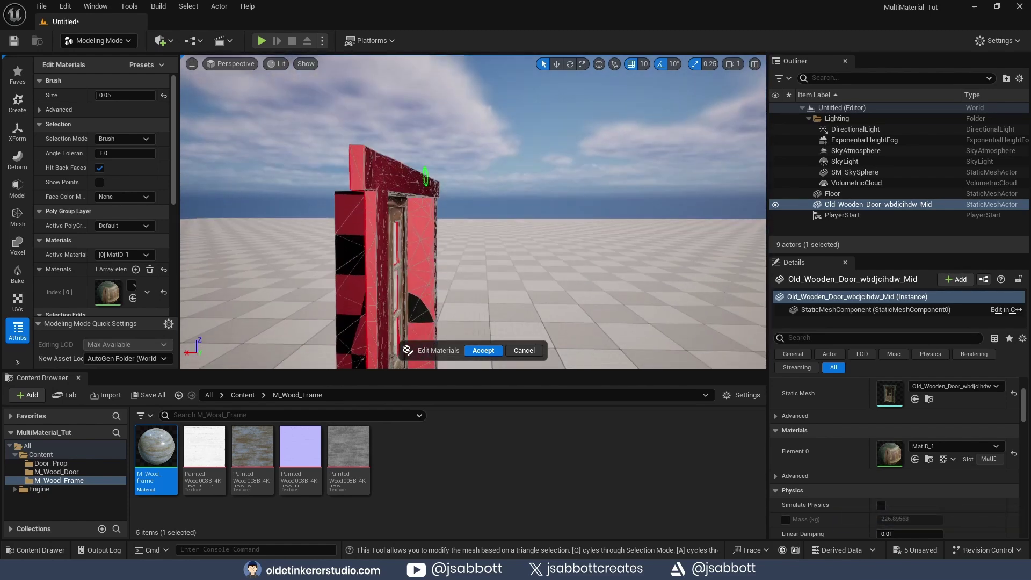
{"action": "left_click_drag", "start_coordinate": [423, 315], "coordinate": [424, 299]}
{"action": "middle_click_drag", "start_coordinate": [493, 281], "coordinate": [494, 328]}
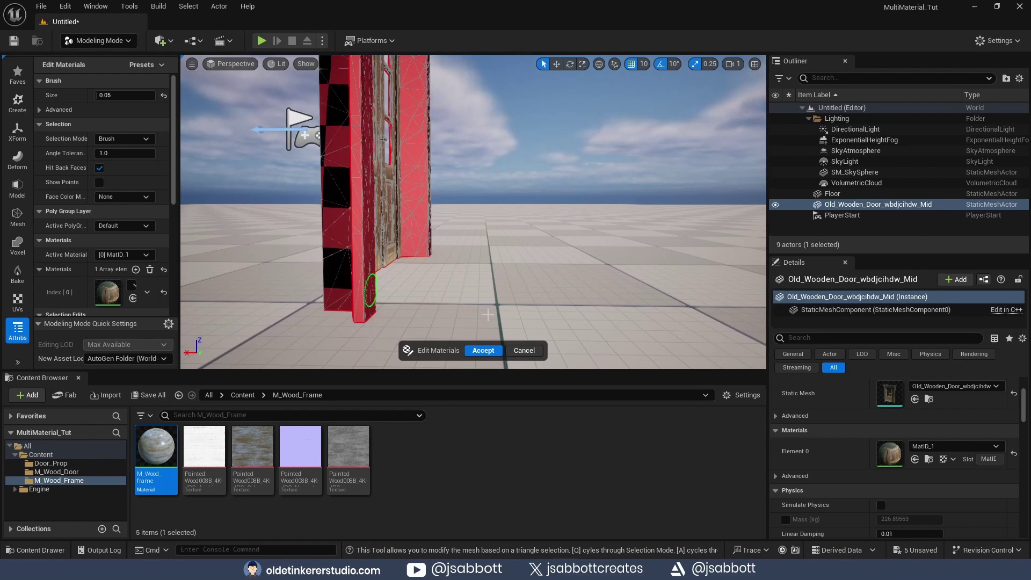
{"action": "left_click_drag", "start_coordinate": [488, 315], "coordinate": [495, 260], "text": "alt"}
{"action": "scroll", "coordinate": [539, 193], "scroll_direction": "up", "scroll_amount": 1}
{"action": "middle_click_drag", "start_coordinate": [539, 192], "coordinate": [524, 161]}
{"action": "left_click_drag", "start_coordinate": [591, 171], "coordinate": [646, 235], "text": "alt"}
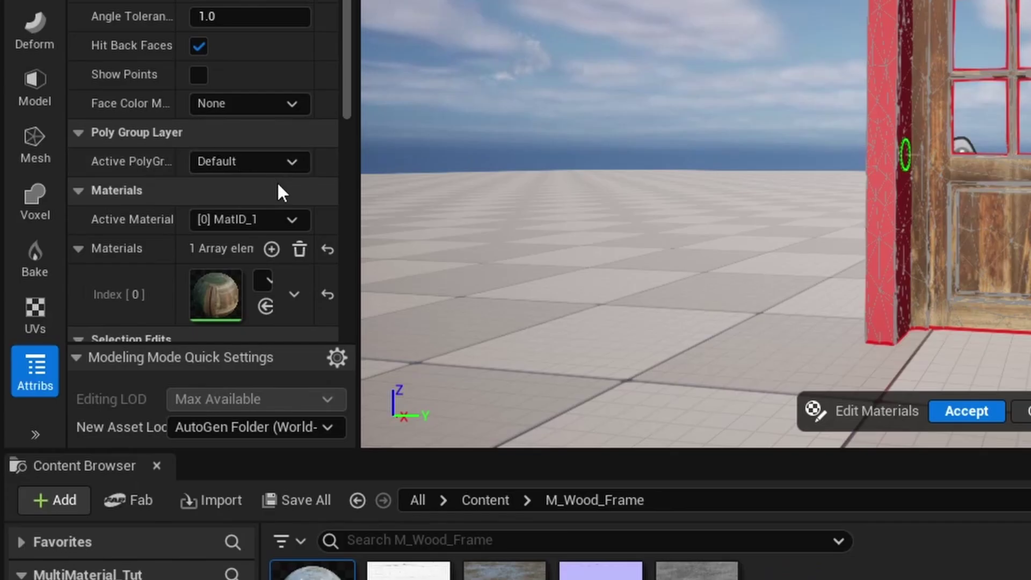
Add a second material slot to the mesh and fill it with the M_Wood_frame material
{"action": "left_click", "coordinate": [271, 248]}
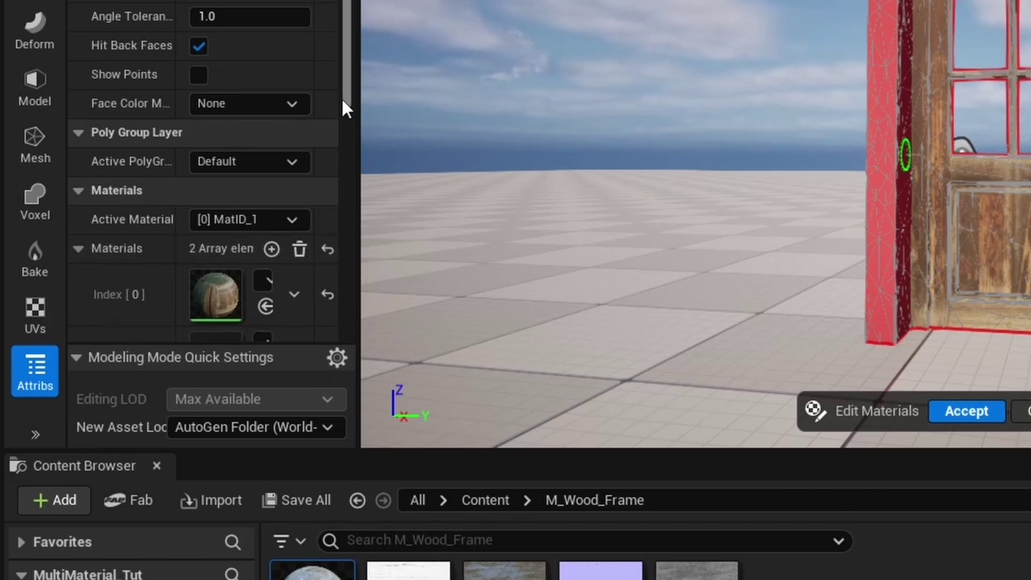
{"action": "mouse_move", "coordinate": [343, 96]}
{"action": "left_mouse_down"}
{"action": "mouse_move", "coordinate": [343, 145]}
{"action": "mouse_move", "coordinate": [350, 103]}
{"action": "left_mouse_up"}
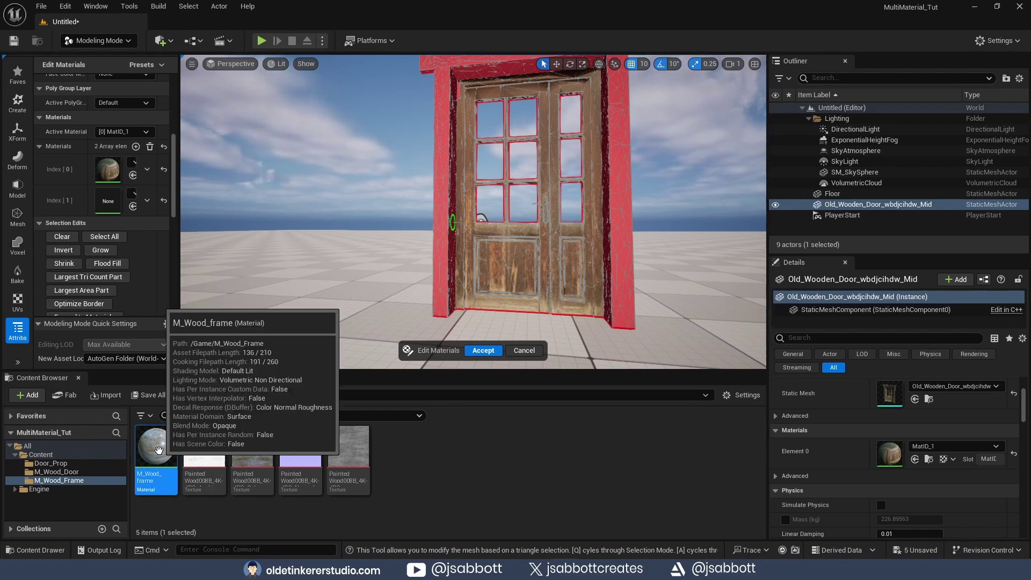
{"action": "left_click_drag", "start_coordinate": [155, 451], "coordinate": [110, 206]}
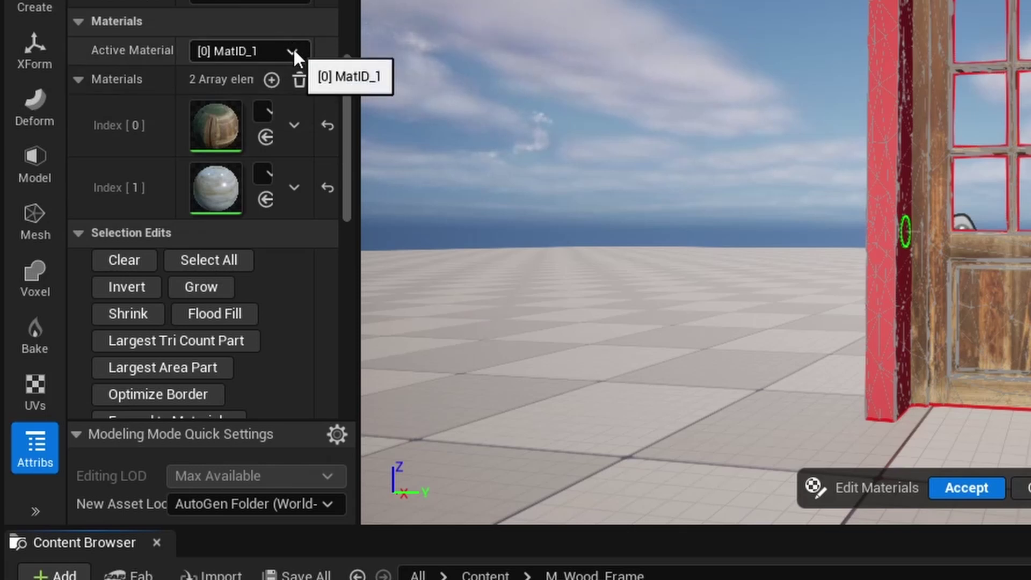
Make [1] M_Wood_frame the active material and assign it to the selected frame faces
{"action": "left_click", "coordinate": [293, 51]}
{"action": "left_click", "coordinate": [270, 92]}
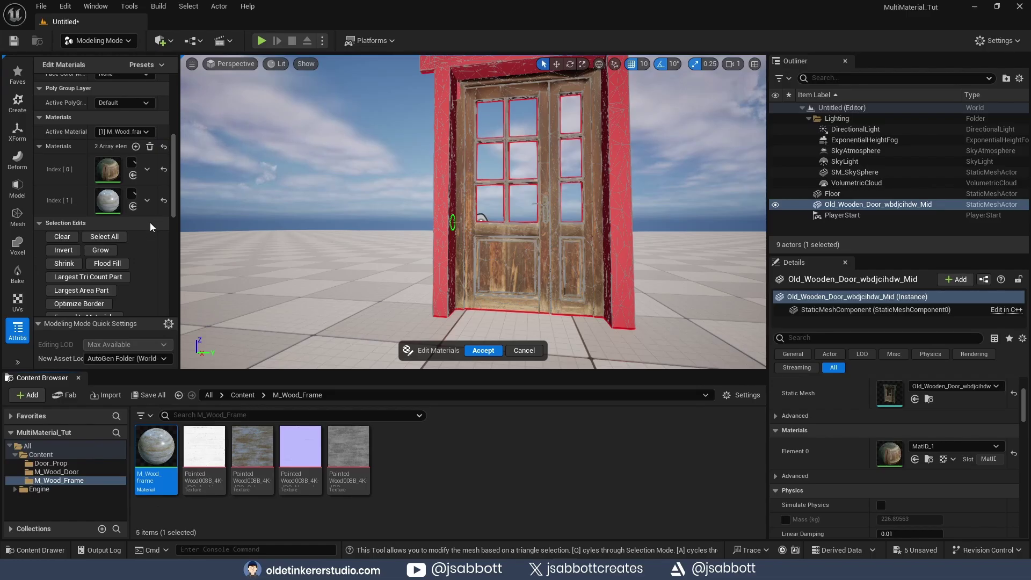
{"action": "scroll", "coordinate": [294, 255], "scroll_direction": "down", "scroll_amount": 3}
{"action": "scroll", "coordinate": [146, 236], "scroll_direction": "down", "scroll_amount": 1}
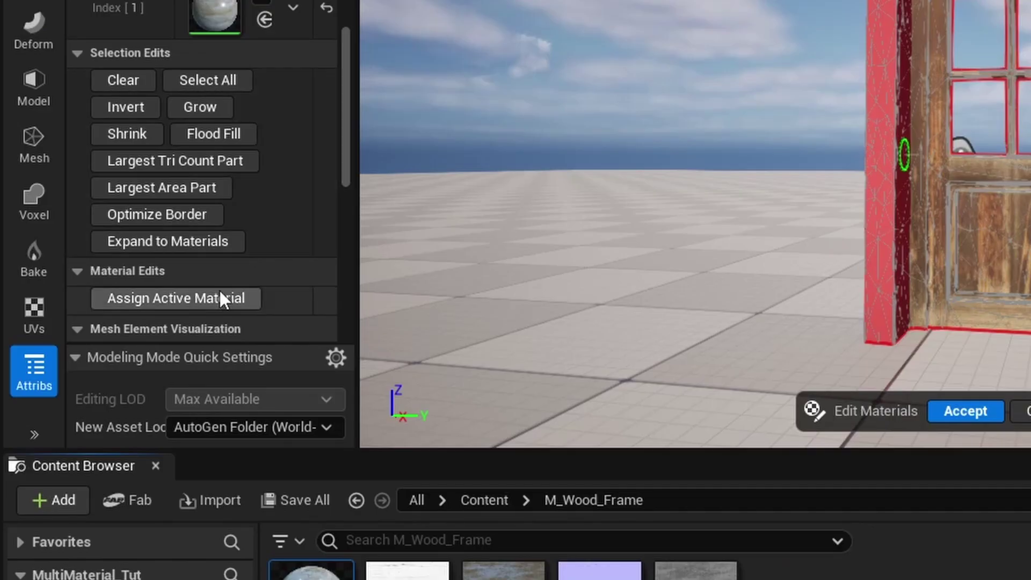